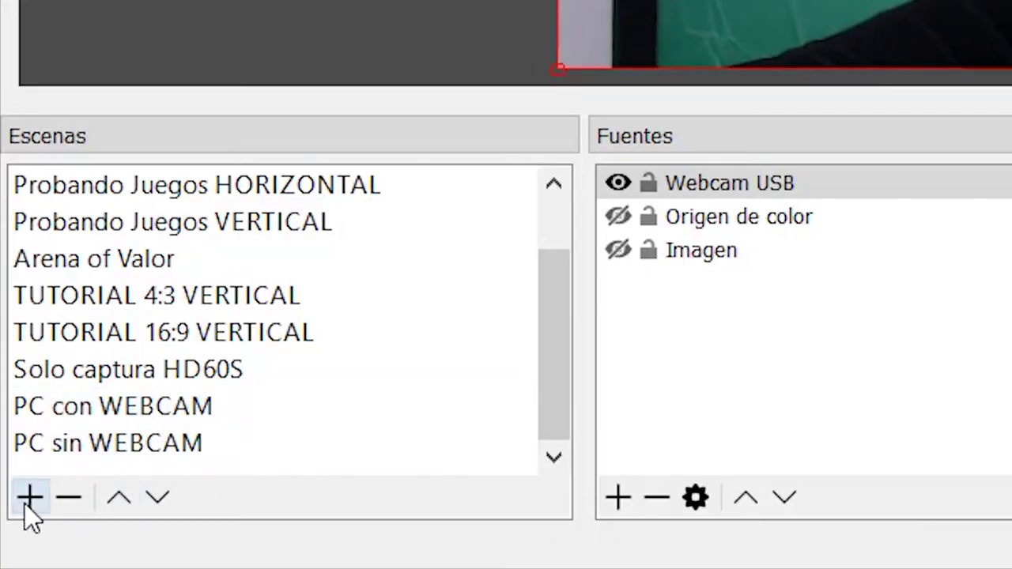
# - Create a new scene named "prueba croma"
pyautogui.click(26, 501)
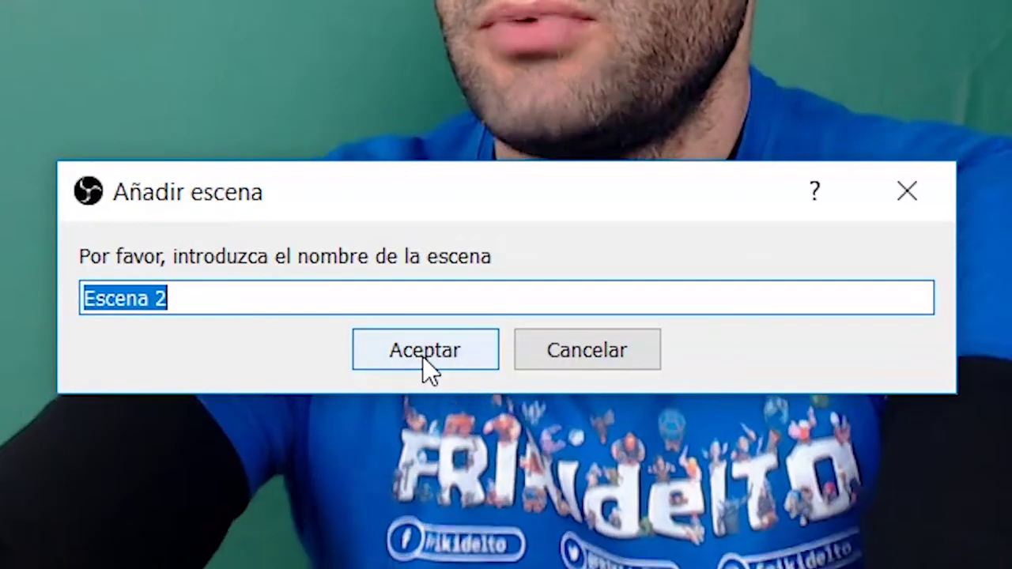
pyautogui.write('prueba croma')
pyautogui.click(428, 352)
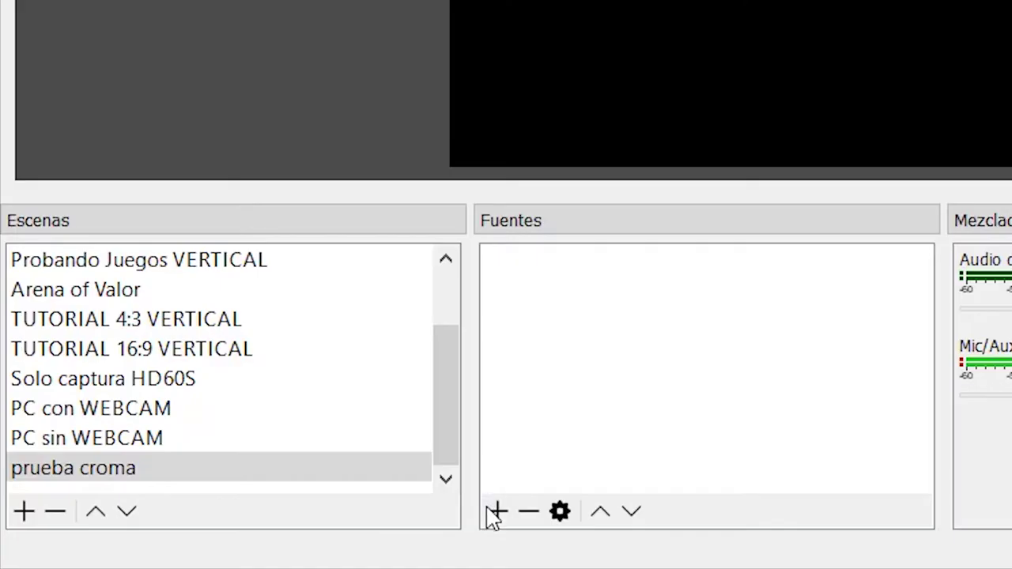
# - Add the existing display capture source "Capturar toda la pantalla" to the prueba croma scene
pyautogui.click(194, 547)
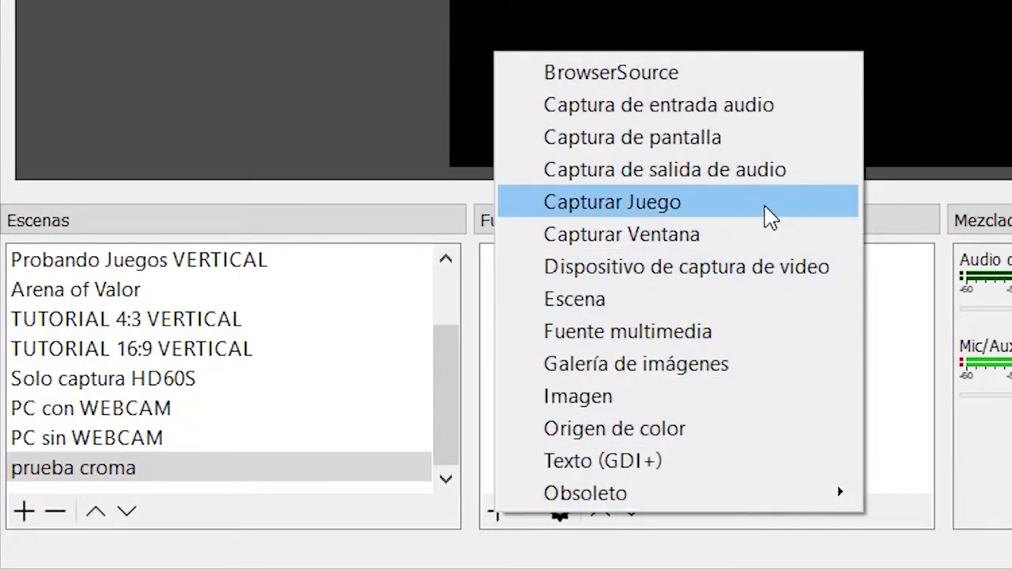
pyautogui.click(768, 140)
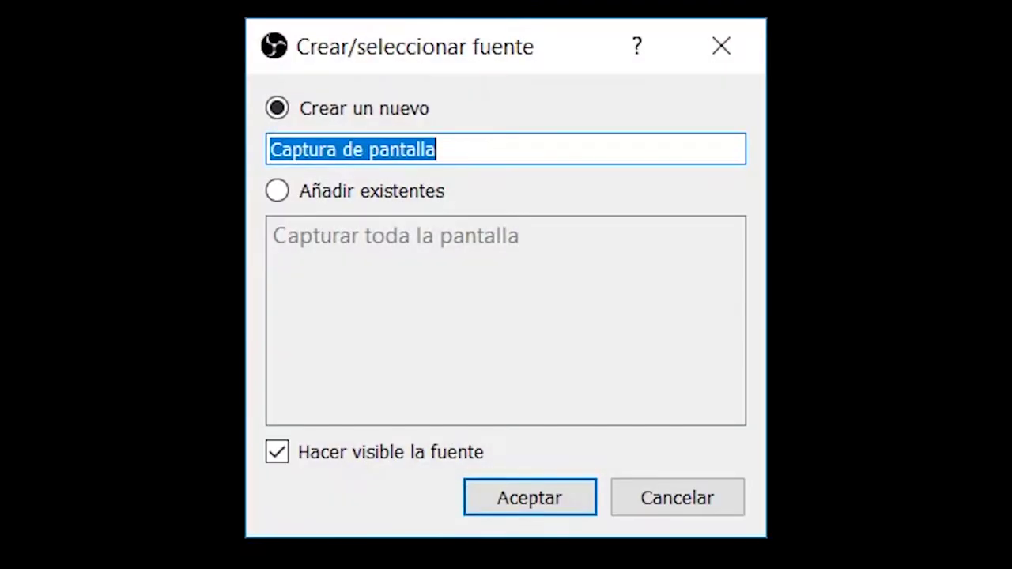
pyautogui.click(384, 197)
pyautogui.click(414, 255)
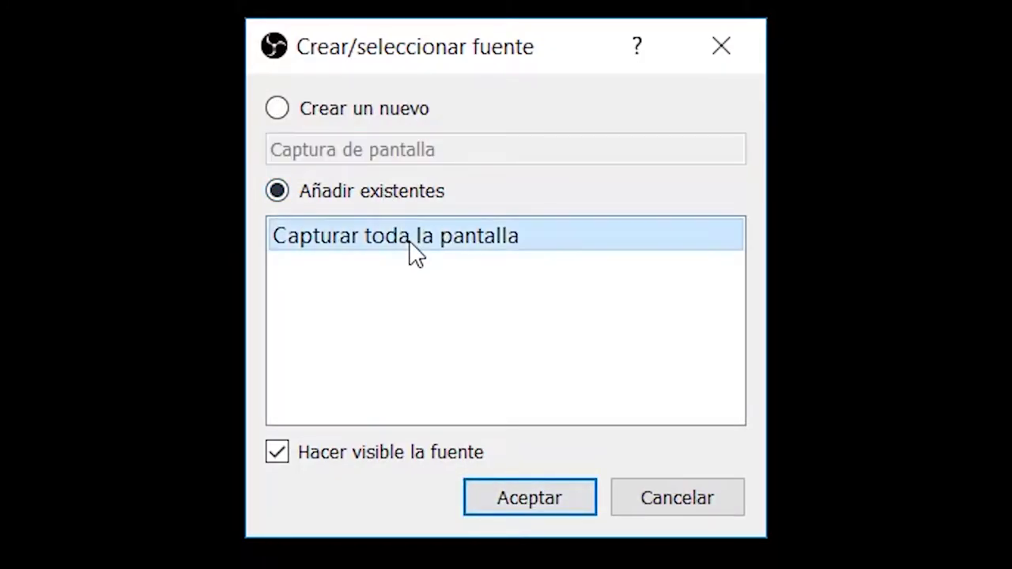
pyautogui.click(542, 506)
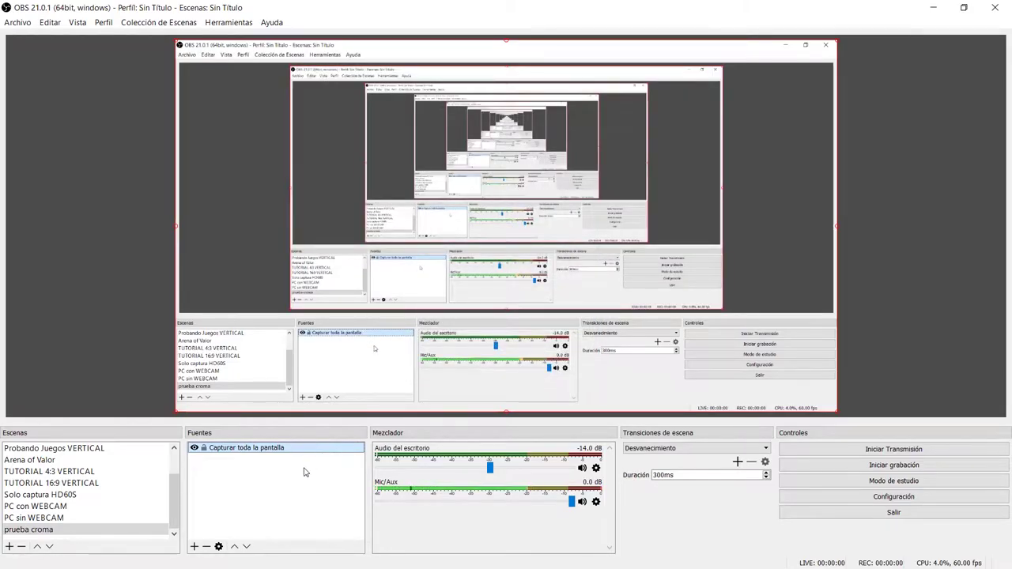
pyautogui.click(267, 486)
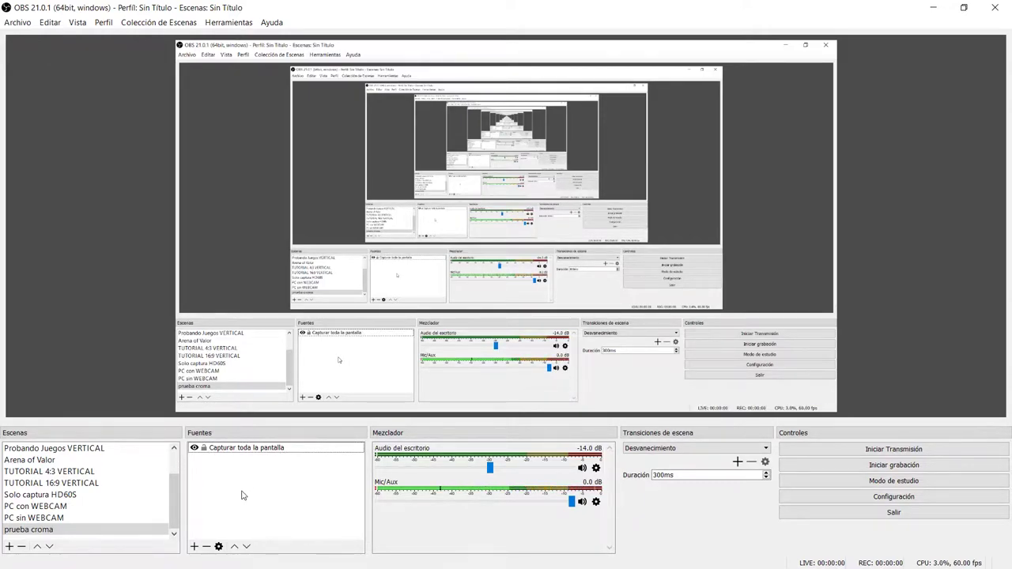
# - Add the existing video capture device "Webcam USB" as a source in the prueba croma scene
pyautogui.click(194, 547)
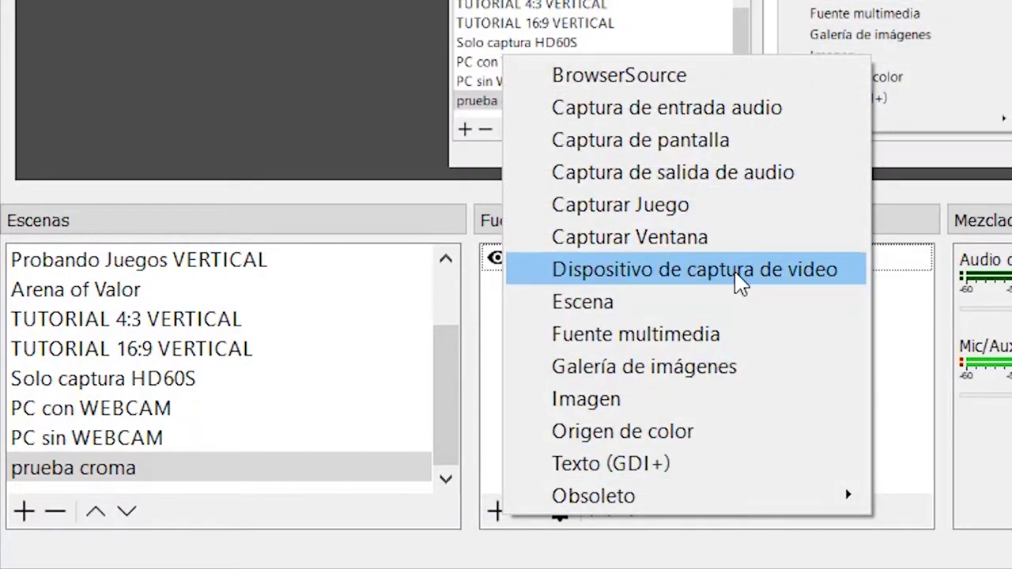
pyautogui.click(694, 270)
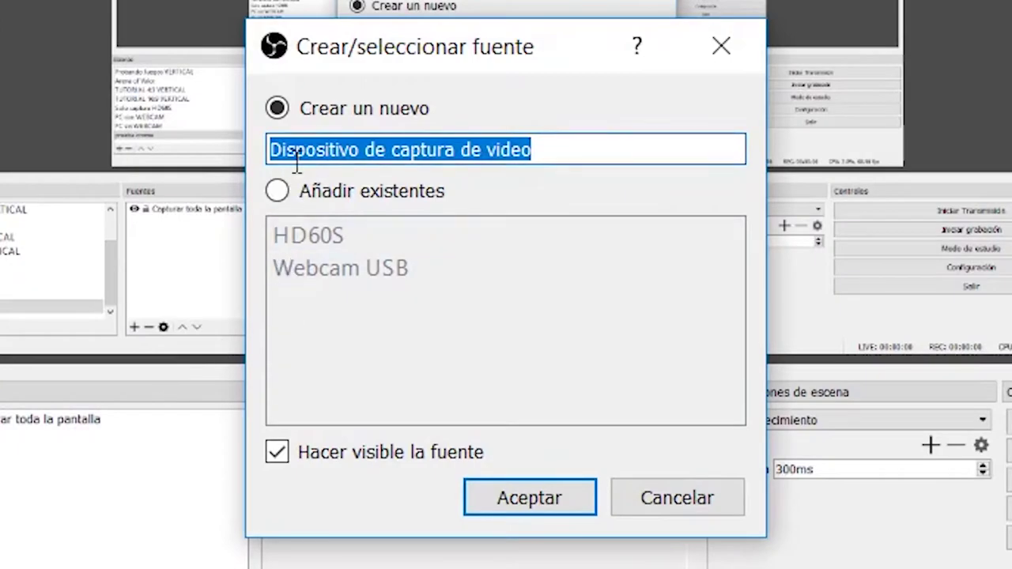
pyautogui.click(277, 191)
pyautogui.click(366, 271)
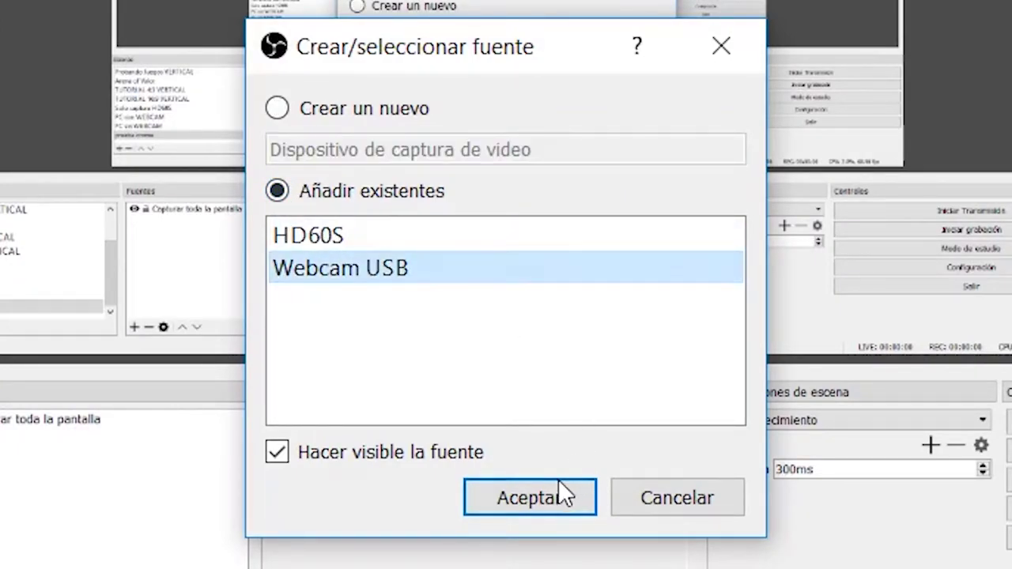
pyautogui.click(545, 500)
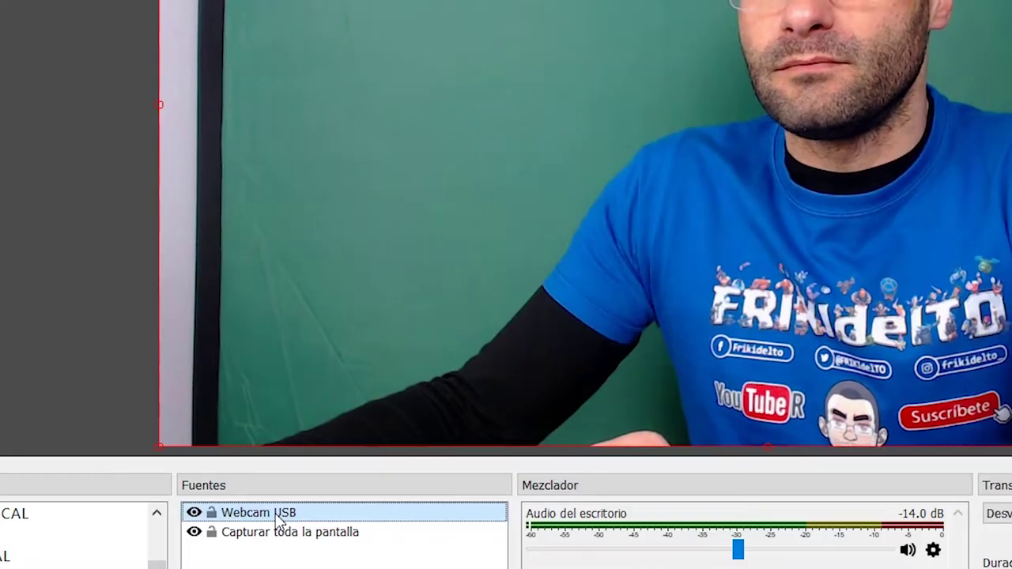
# - Add a chroma key effect filter (Fondro croma) named "CROMA VERDE" to the Webcam USB source
pyautogui.rightClick(239, 451)
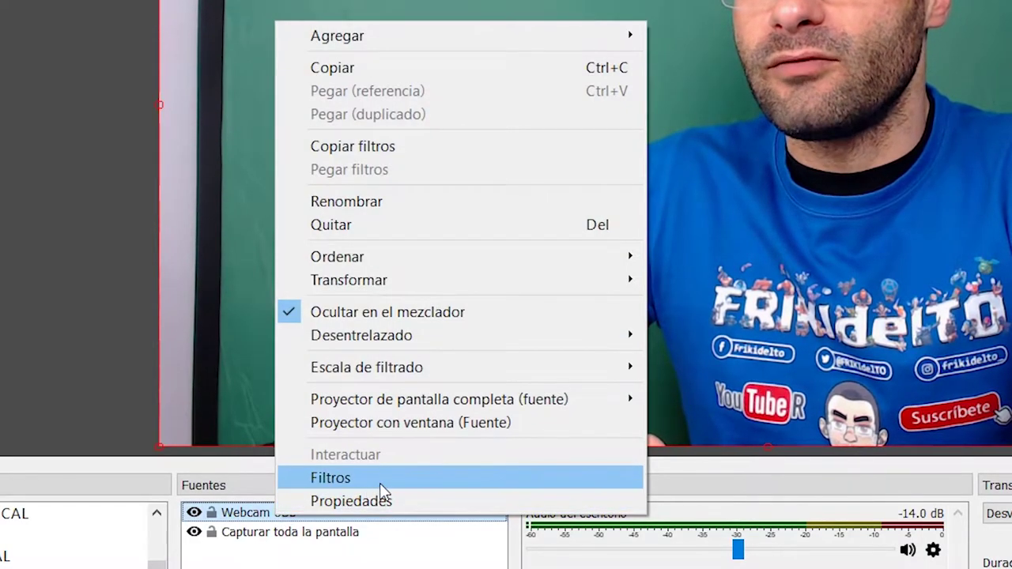
pyautogui.click(380, 479)
pyautogui.click(255, 343)
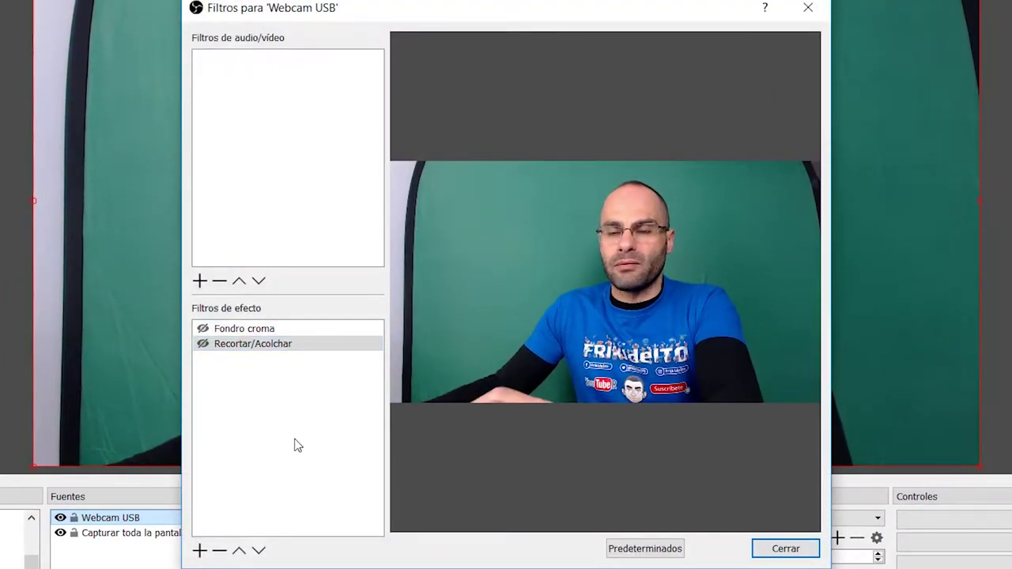
pyautogui.click(199, 550)
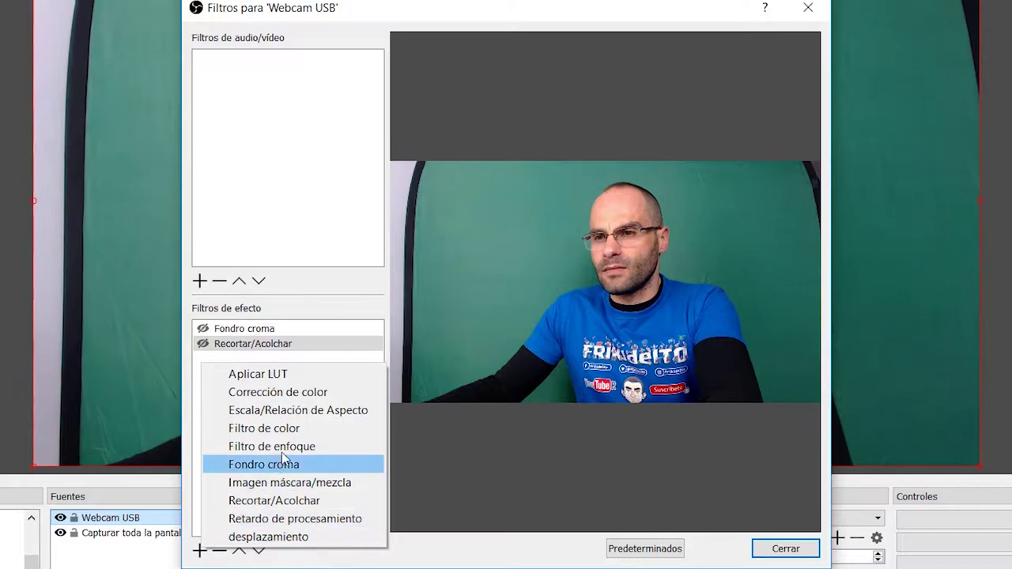
pyautogui.click(305, 465)
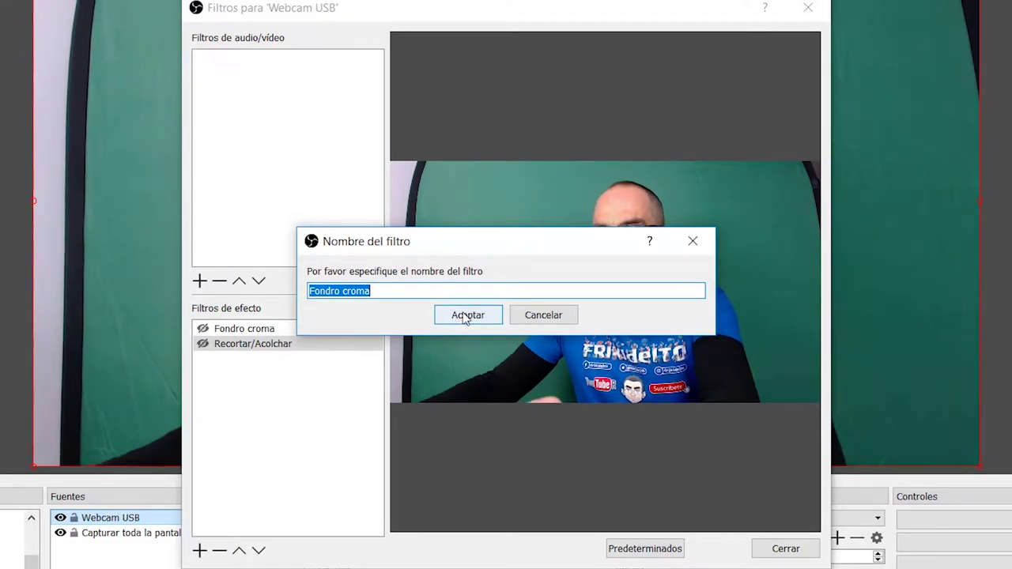
pyautogui.write('CROMA VERDE')
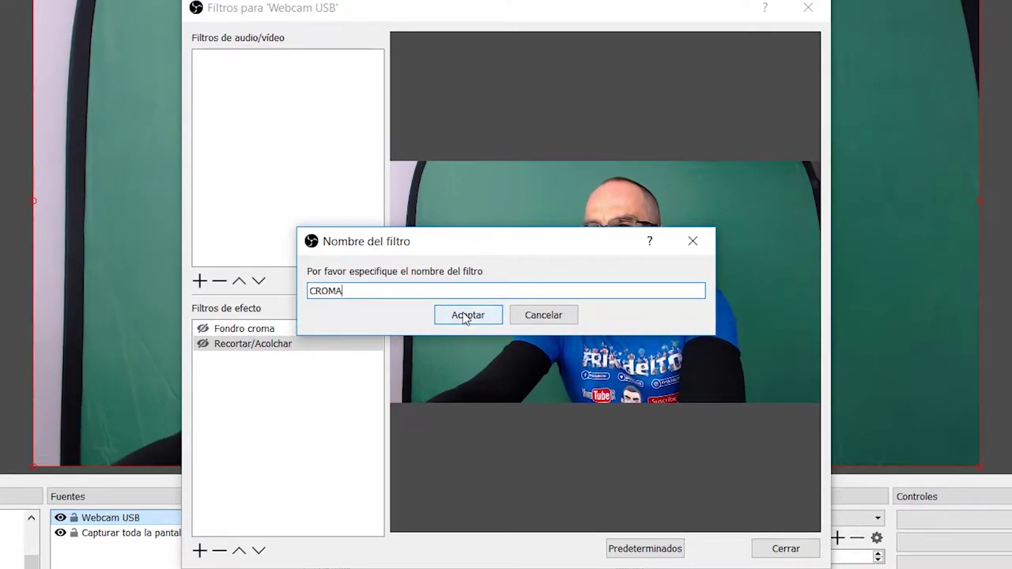
pyautogui.click(466, 316)
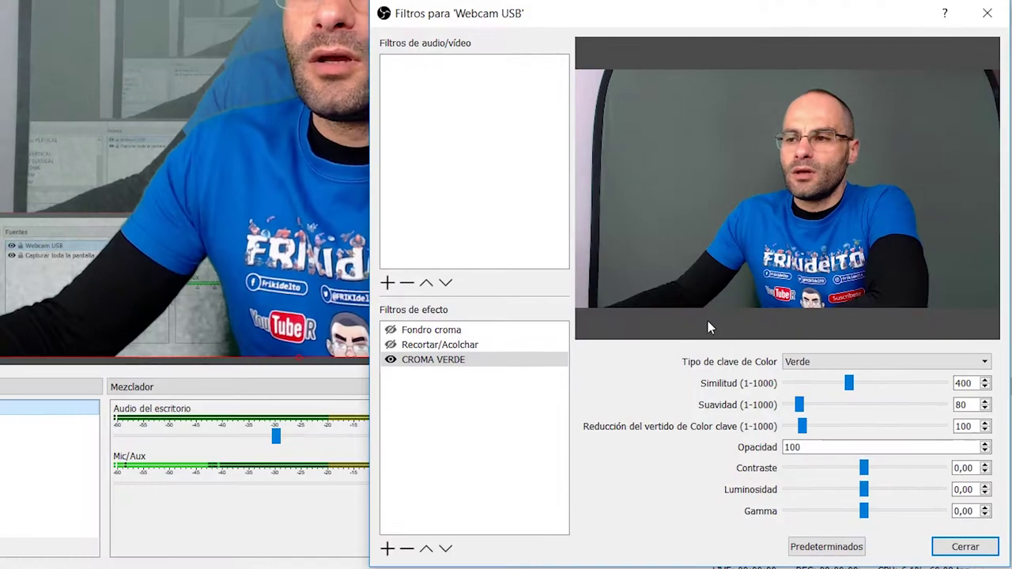
# - Hide the CROMA VERDE filter and set its key colour type to Custom, sampling the green backdrop (#2a6b5a) from the webcam preview
pyautogui.click(391, 361)
pyautogui.click(822, 358)
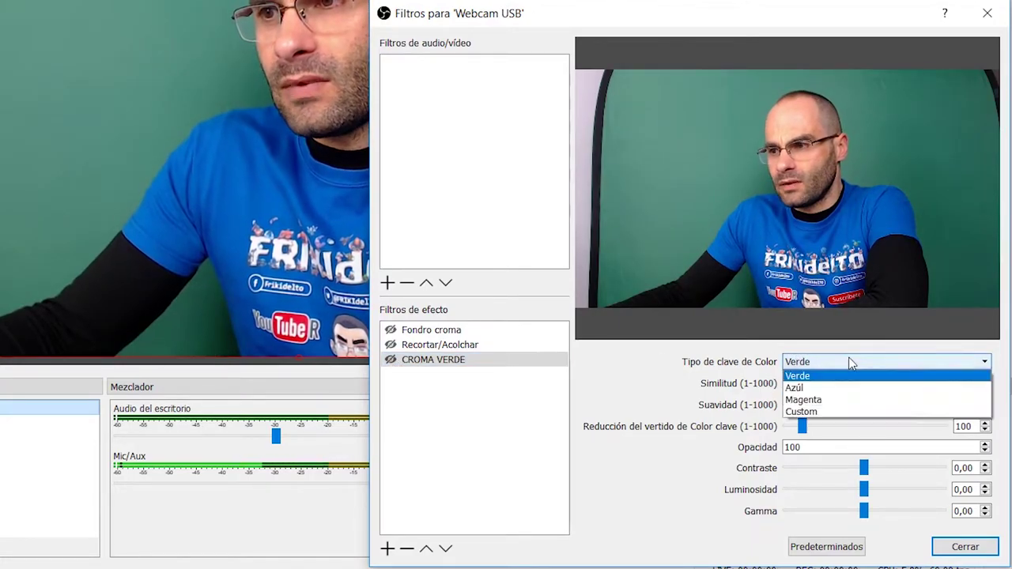
pyautogui.click(820, 410)
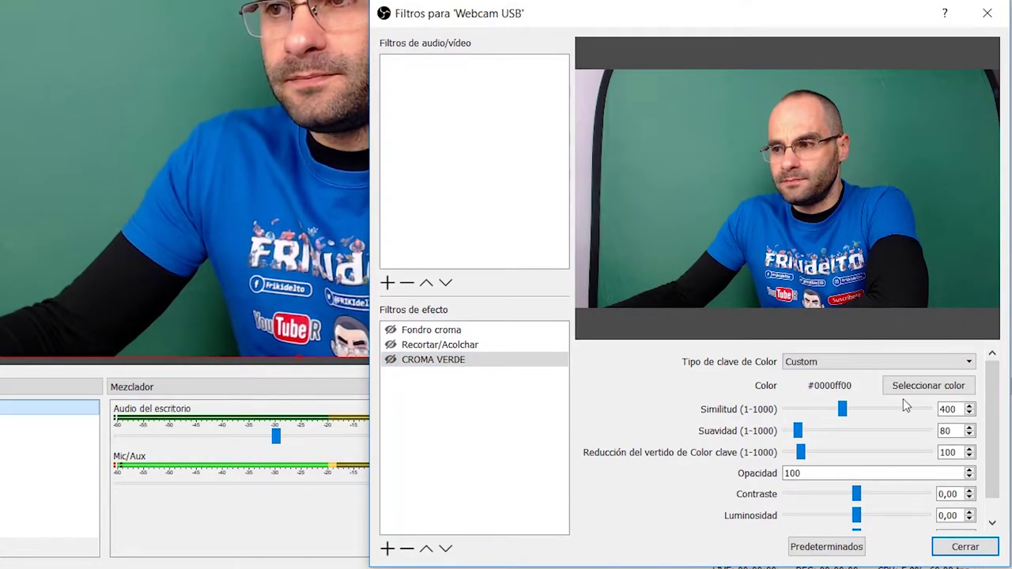
pyautogui.click(925, 388)
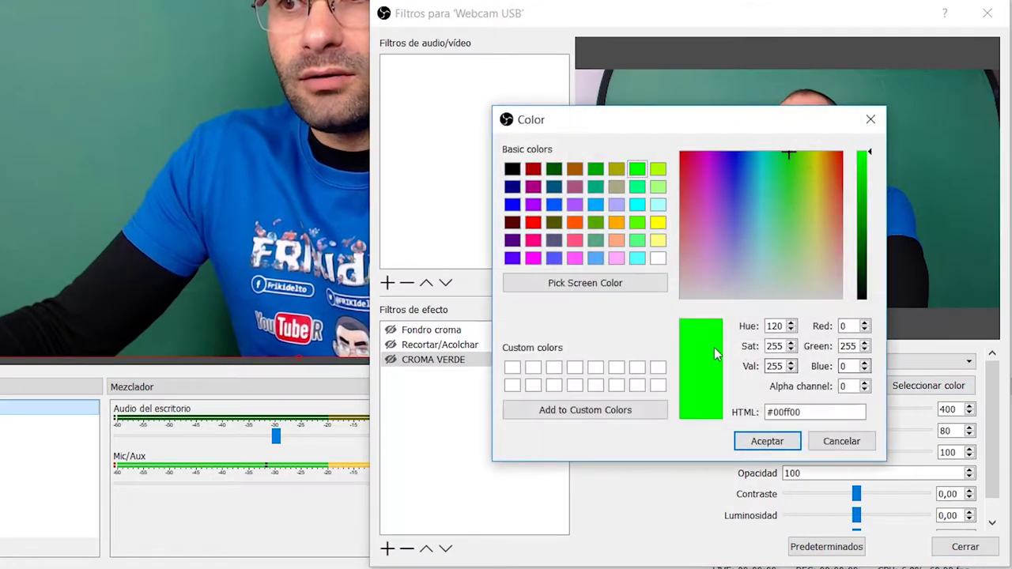
pyautogui.click(607, 285)
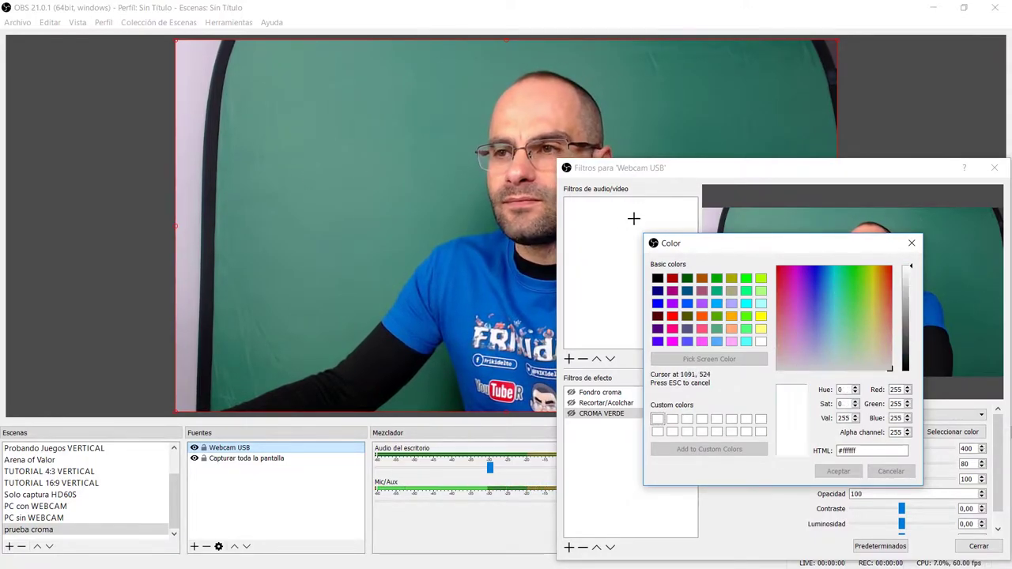
pyautogui.click(483, 215)
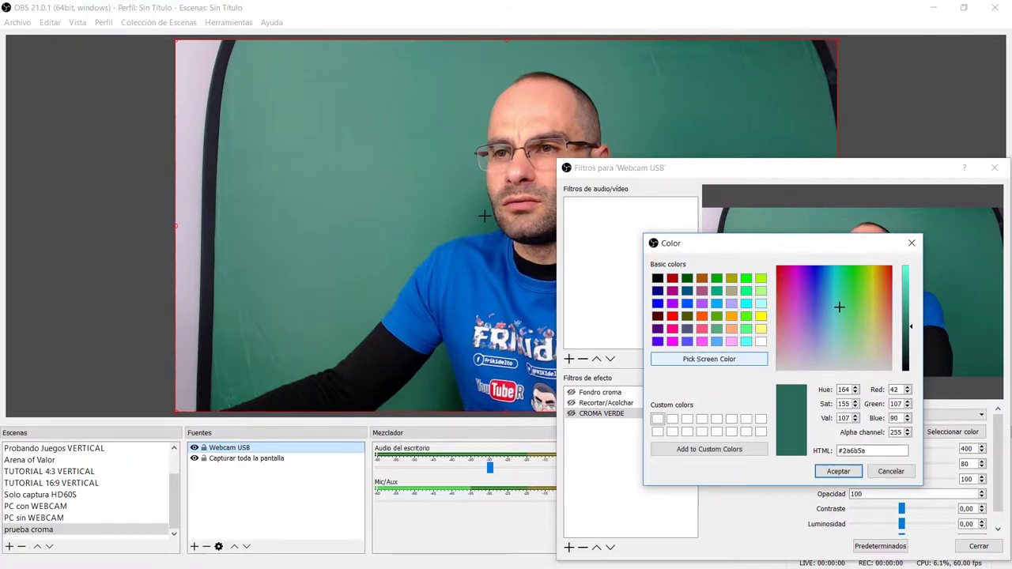
pyautogui.click(837, 472)
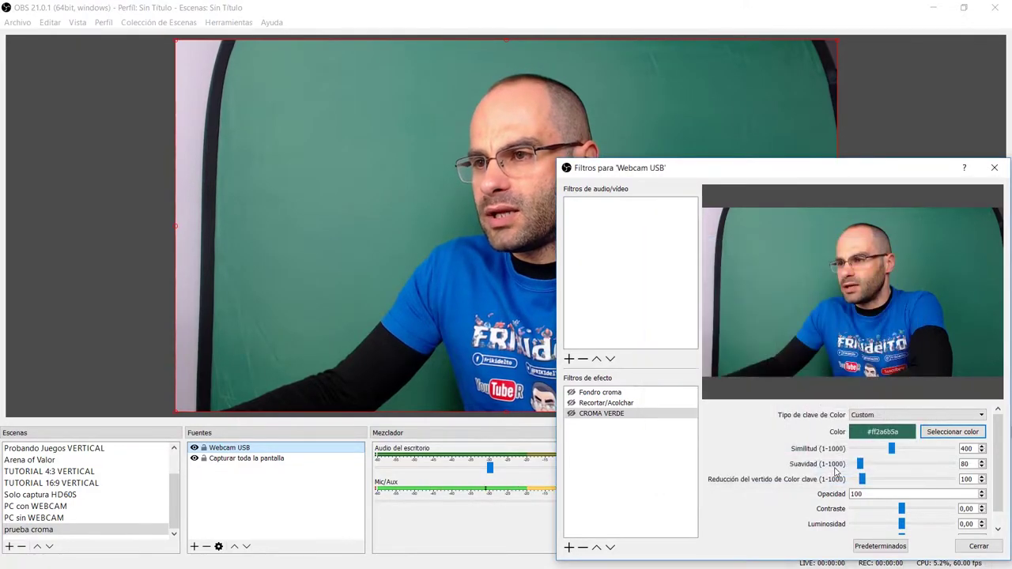
# - Enable the CROMA VERDE filter and set Similitud to 22, Suavidad to 75, key colour spill reduction to 181 and Opacidad to 100
pyautogui.click(572, 414)
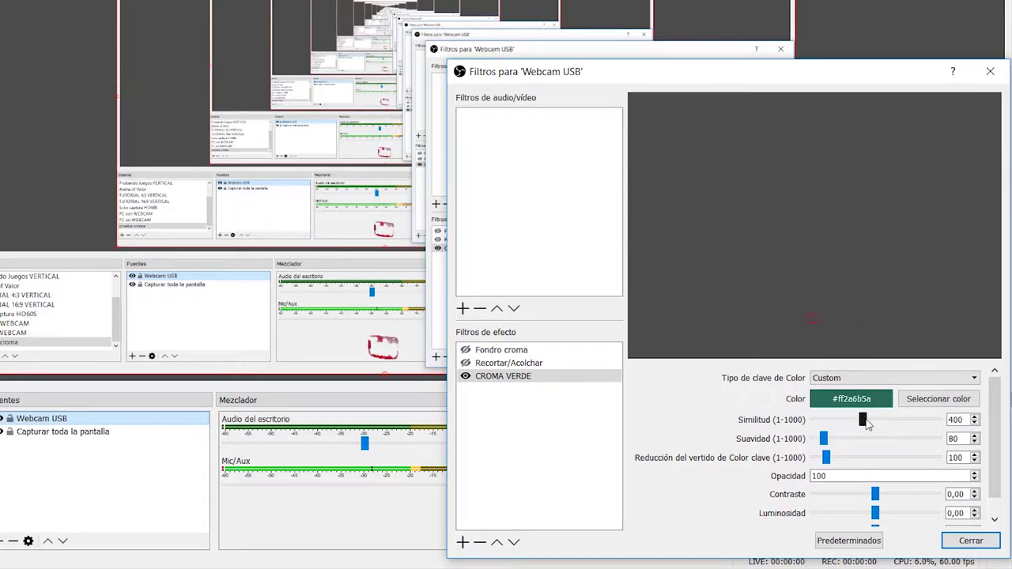
pyautogui.moveTo(848, 425); pyautogui.dragTo(820, 428)
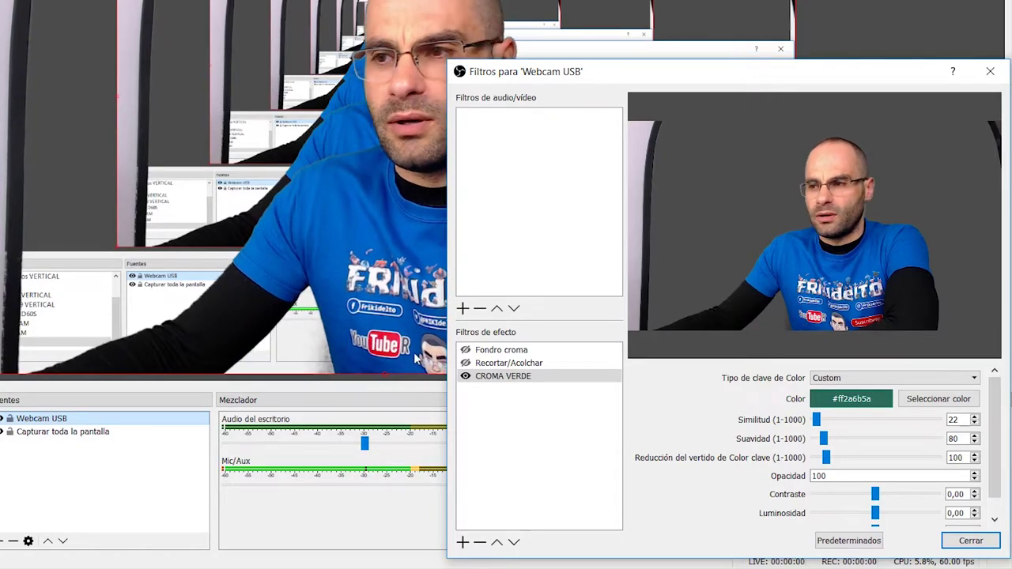
pyautogui.moveTo(825, 439); pyautogui.dragTo(818, 440)
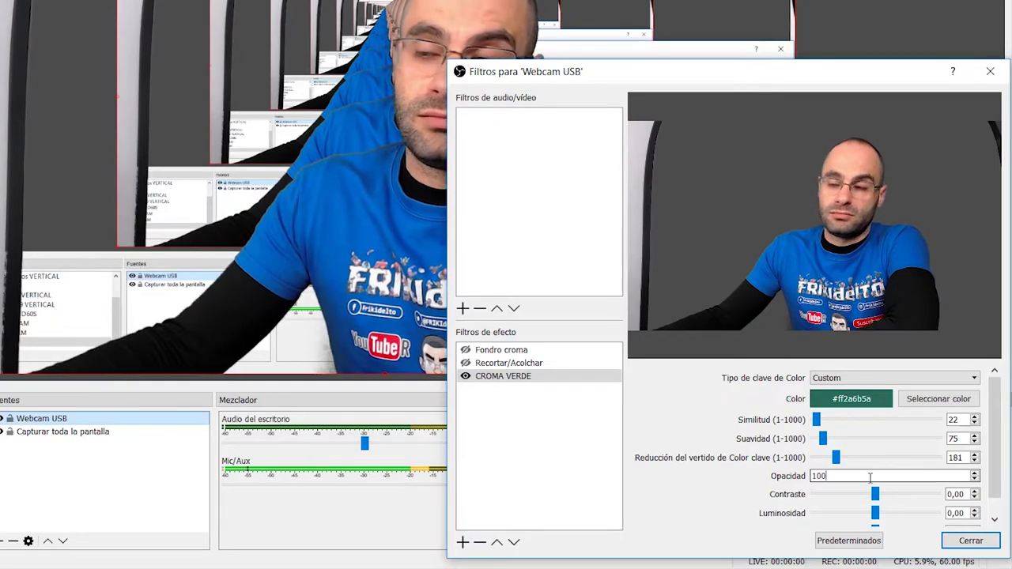
pyautogui.write('50')
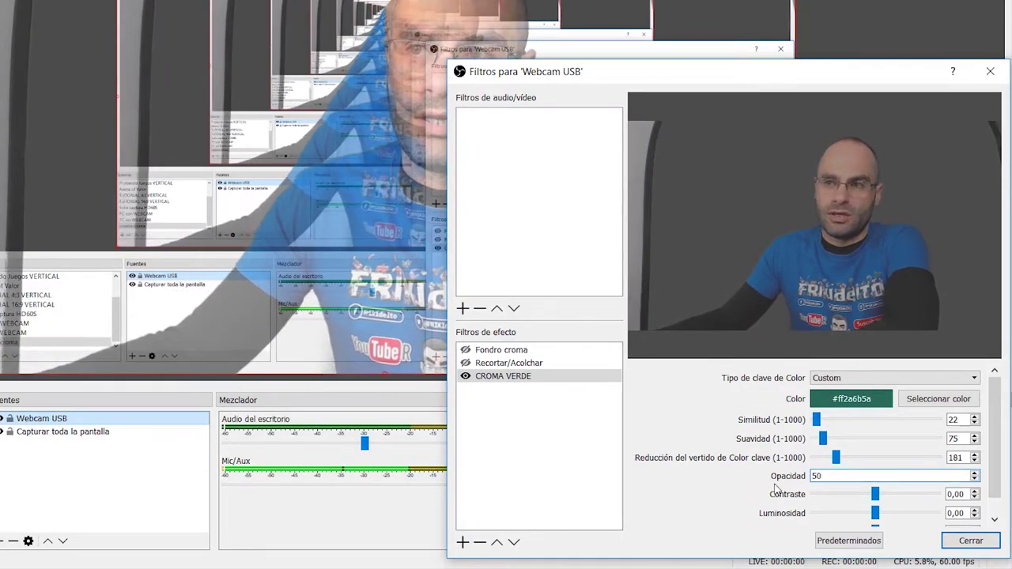
pyautogui.write('100')
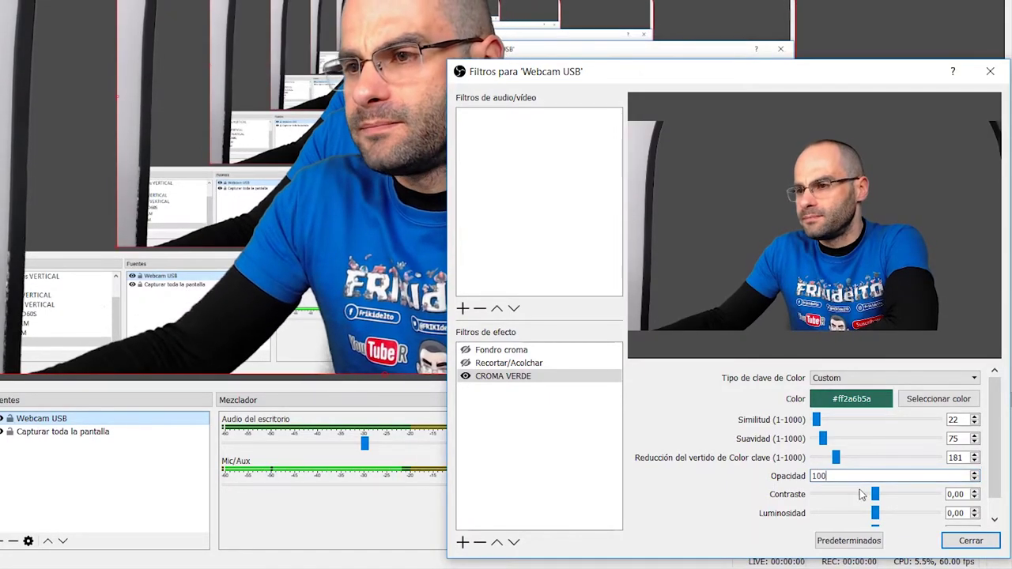
# - Set the filter's Contraste to 0,14, Luminosidad to -0,14 and Gamma to 0,18, and close the filter settings
pyautogui.moveTo(881, 496); pyautogui.dragTo(877, 495)
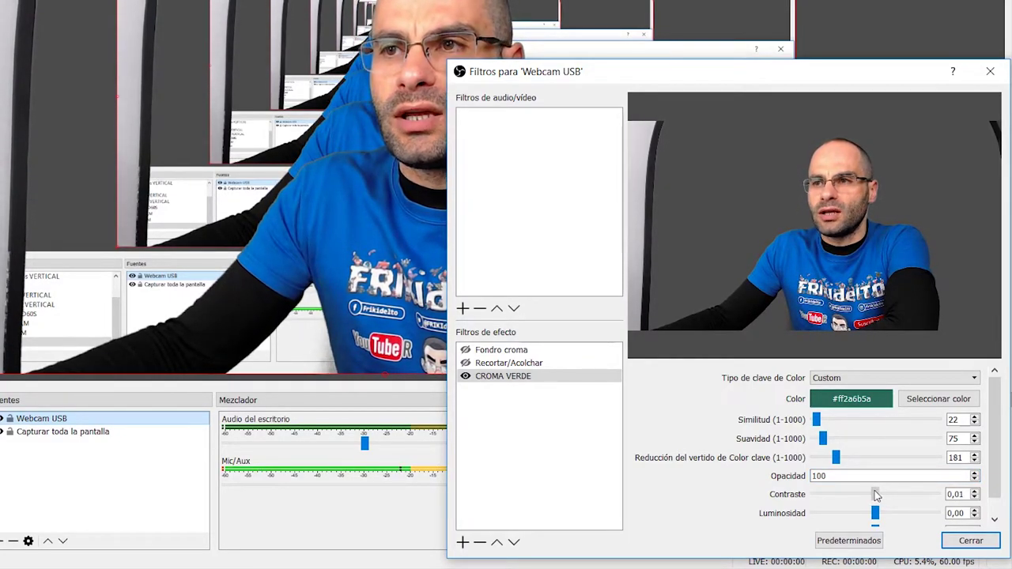
pyautogui.moveTo(888, 495)
pyautogui.mouseDown()
pyautogui.moveTo(930, 491)
pyautogui.moveTo(880, 493)
pyautogui.moveTo(892, 496)
pyautogui.mouseUp()
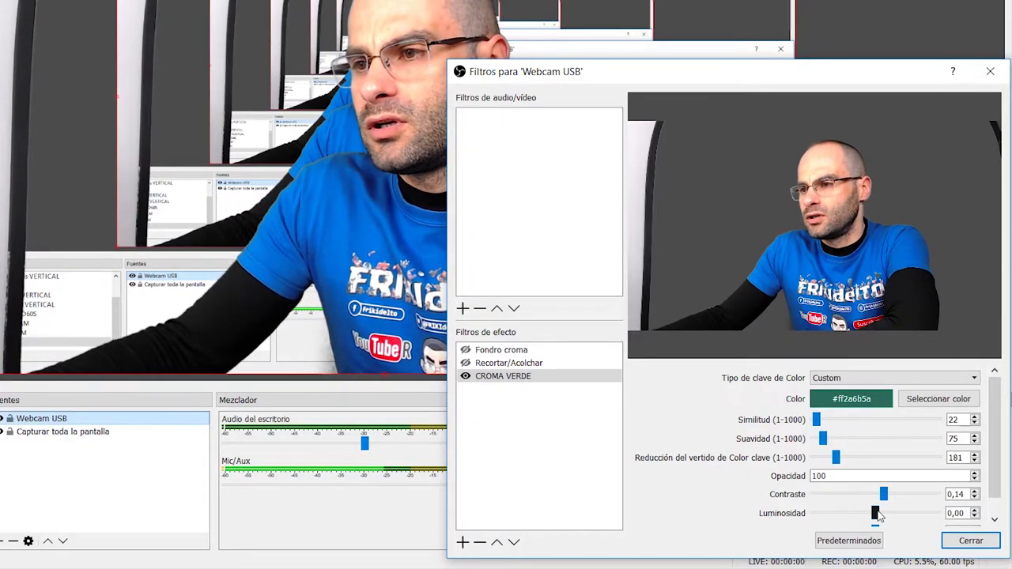
pyautogui.moveTo(880, 514); pyautogui.dragTo(873, 514)
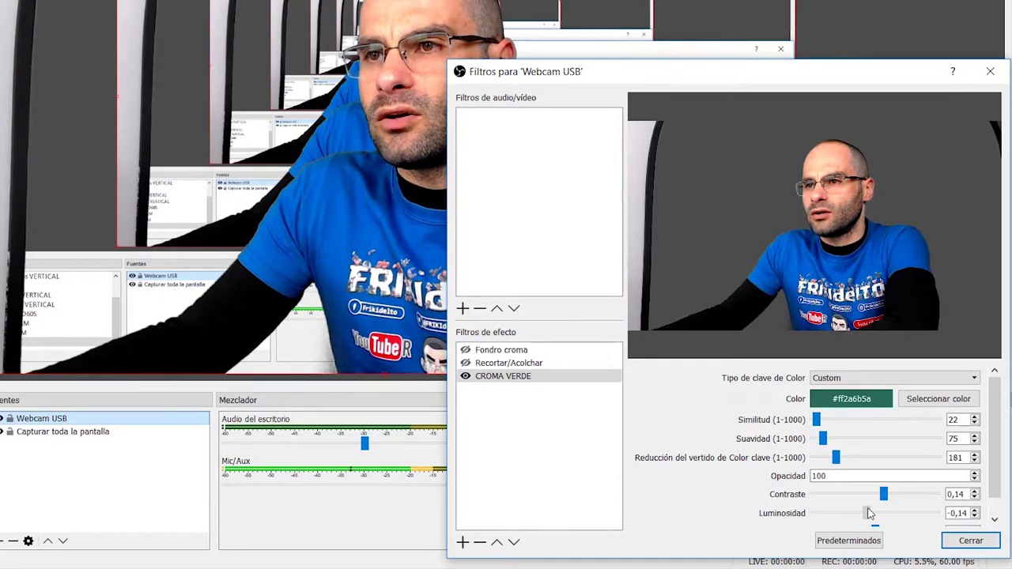
pyautogui.scroll(-1, 898, 514)
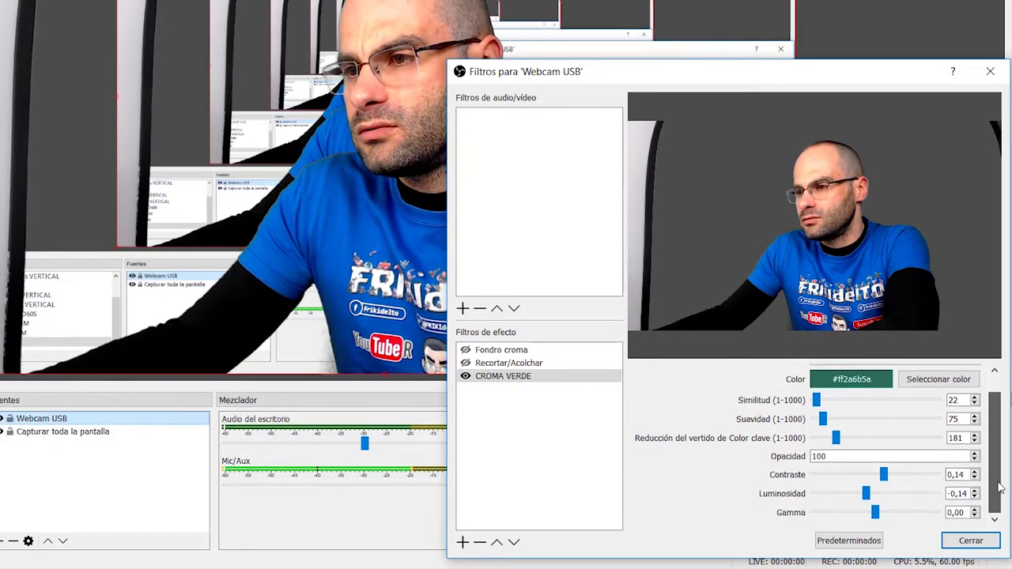
pyautogui.moveTo(885, 510); pyautogui.dragTo(878, 512)
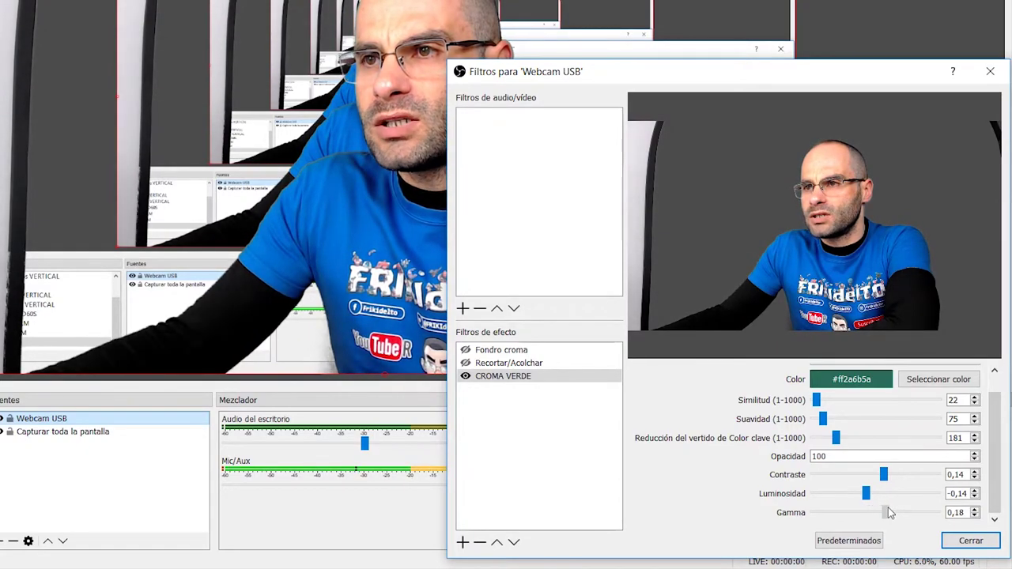
pyautogui.click(977, 544)
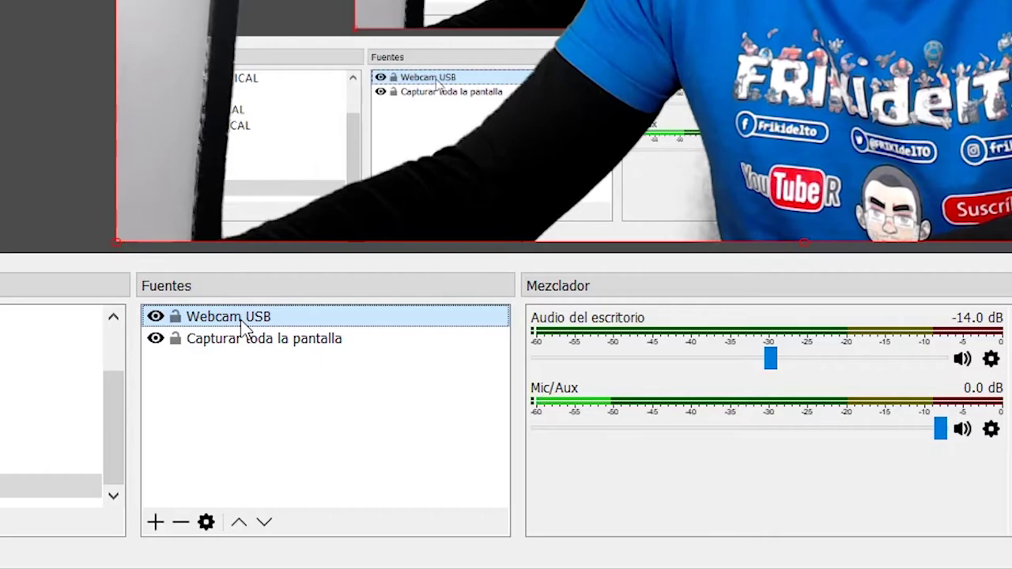
# - Add a Recortar/Acolchar effect filter named "recorte" to the Webcam USB source
pyautogui.rightClick(241, 326)
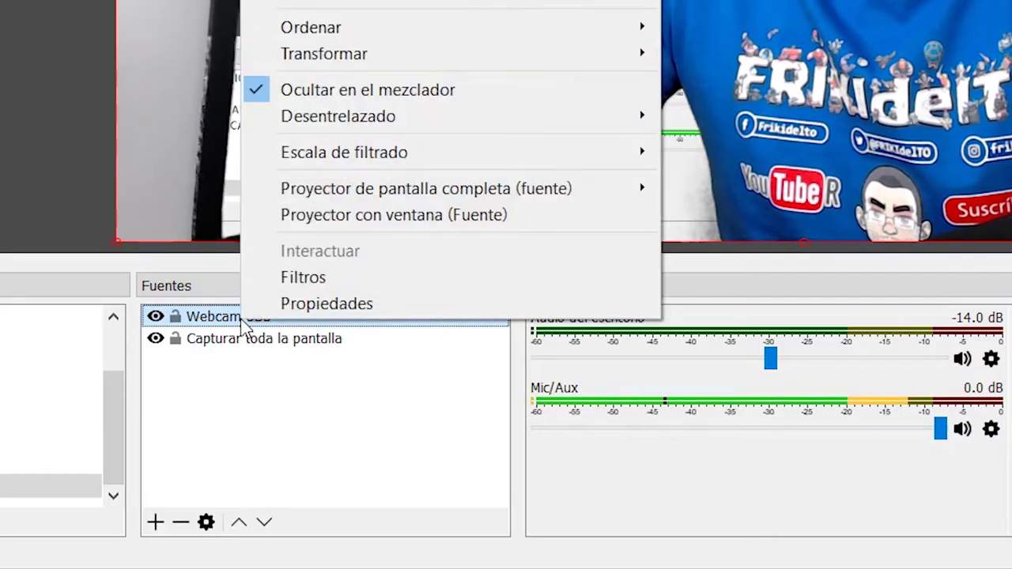
pyautogui.click(293, 287)
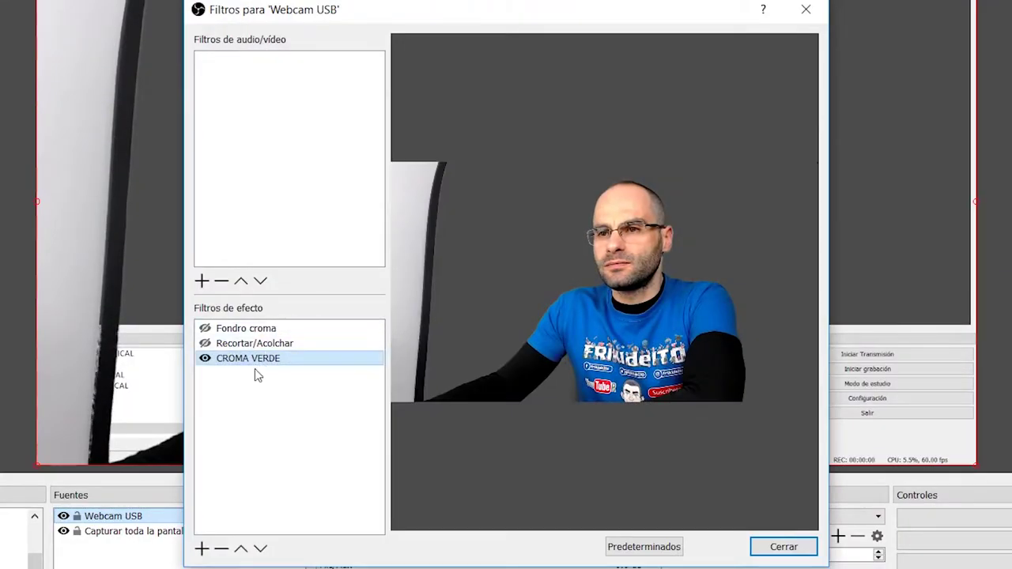
pyautogui.click(202, 548)
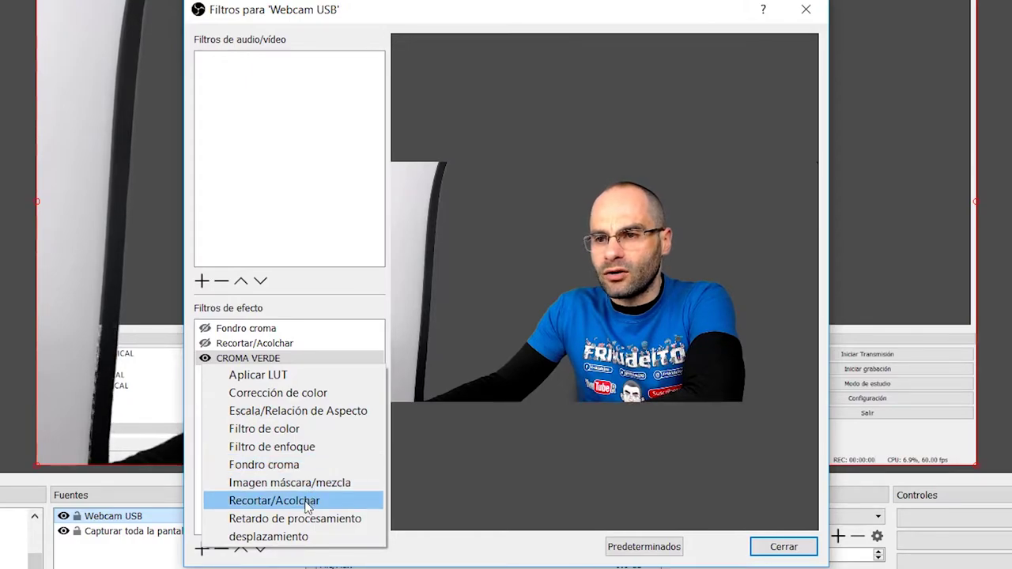
pyautogui.click(273, 501)
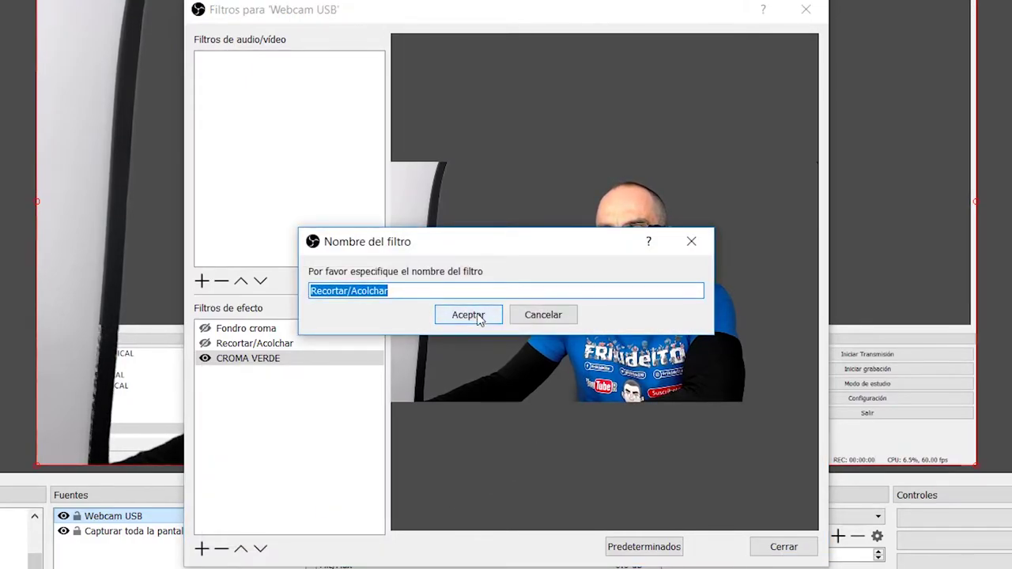
pyautogui.write('re')
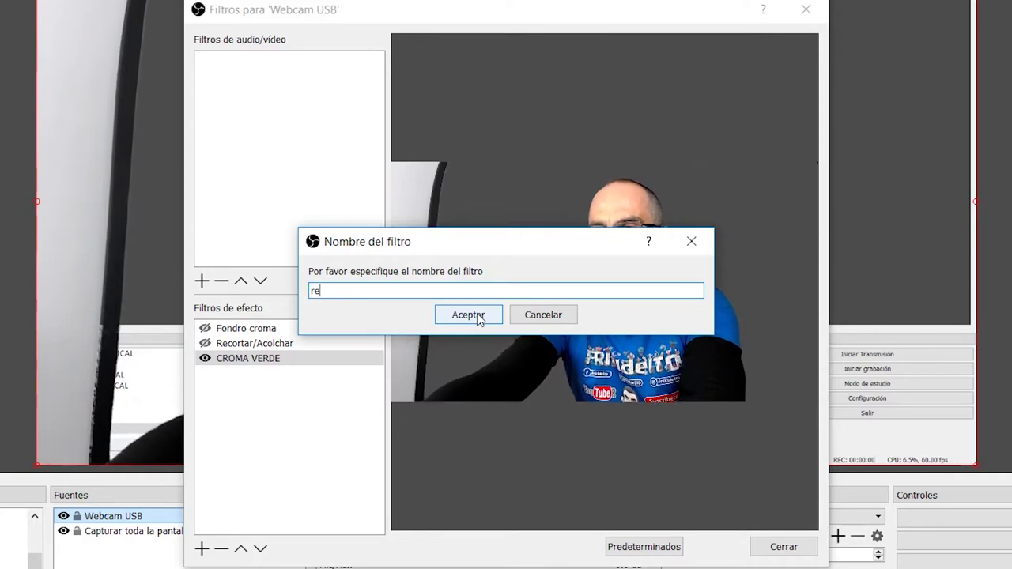
pyautogui.write('corte')
pyautogui.click(477, 313)
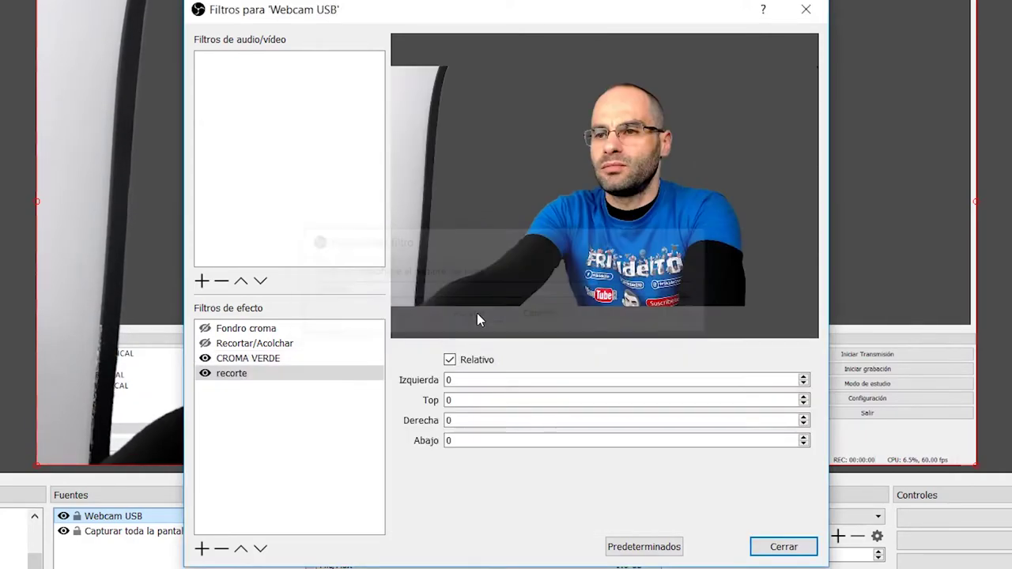
# - Set the recorte filter's Izquierda to 500, Derecha to 500 and Abajo to 316, and close the filter settings
pyautogui.press('Tab')
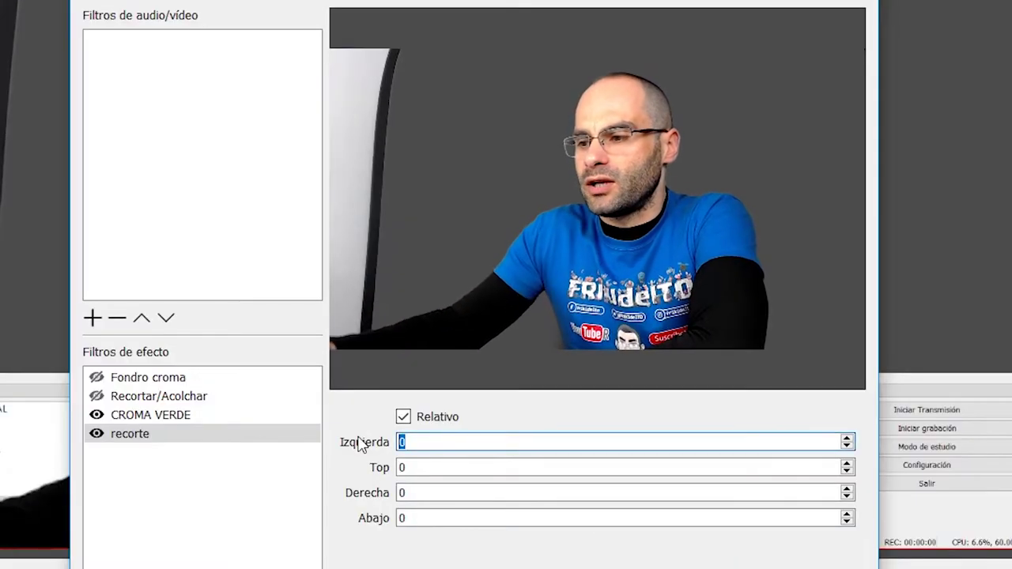
pyautogui.write('500')
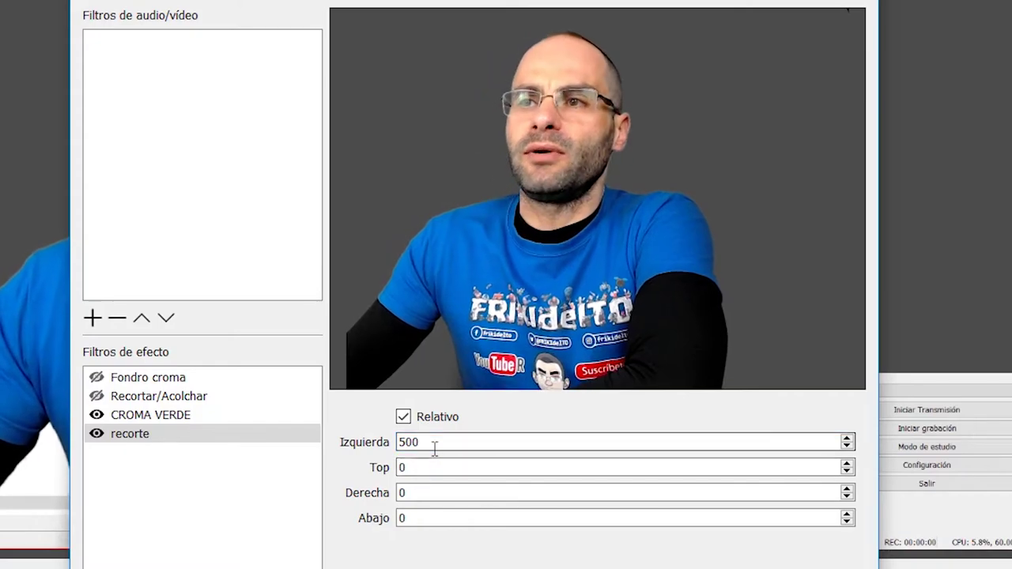
pyautogui.doubleClick(436, 493)
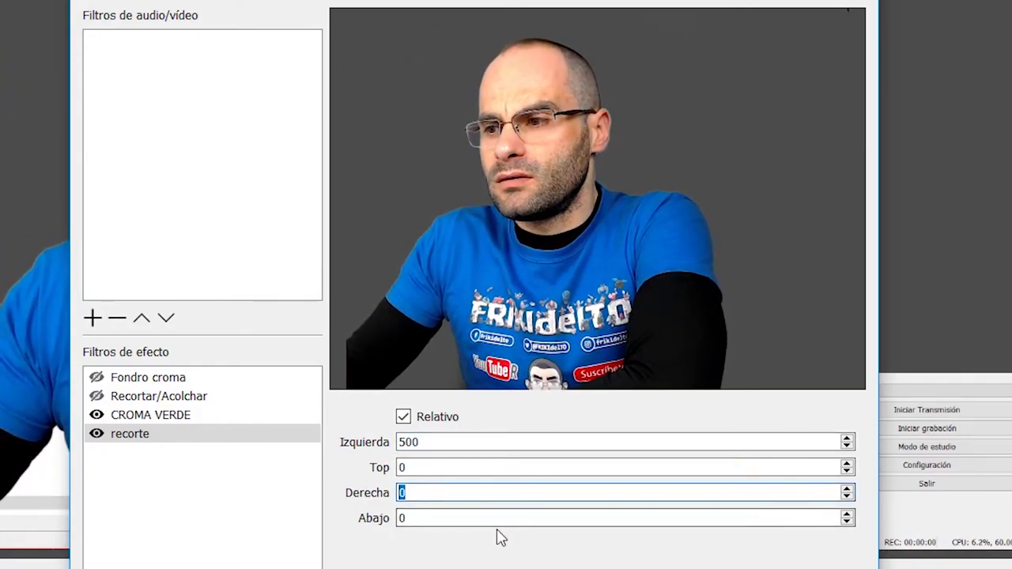
pyautogui.write('500')
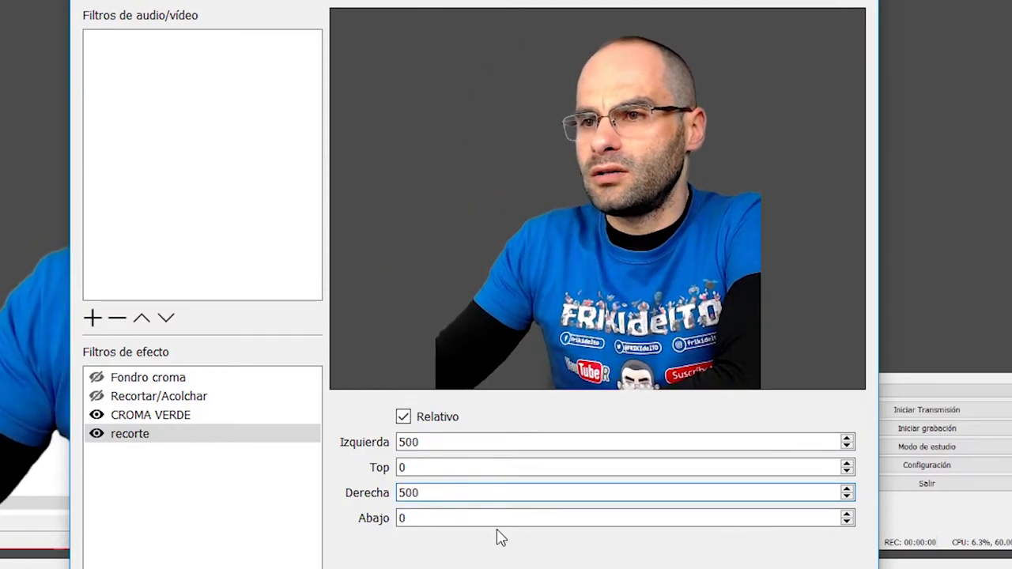
pyautogui.click(456, 517)
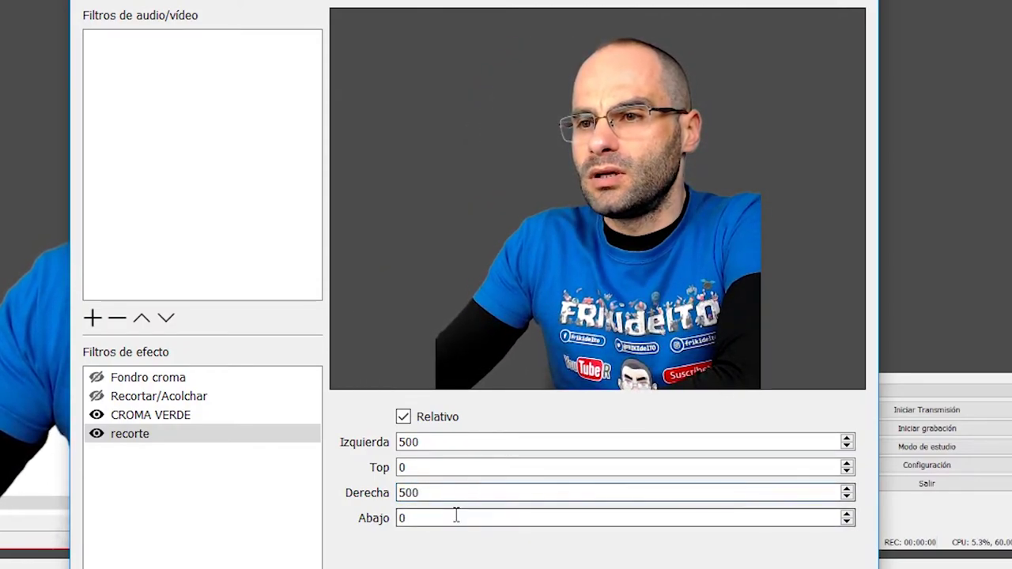
pyautogui.write('500')
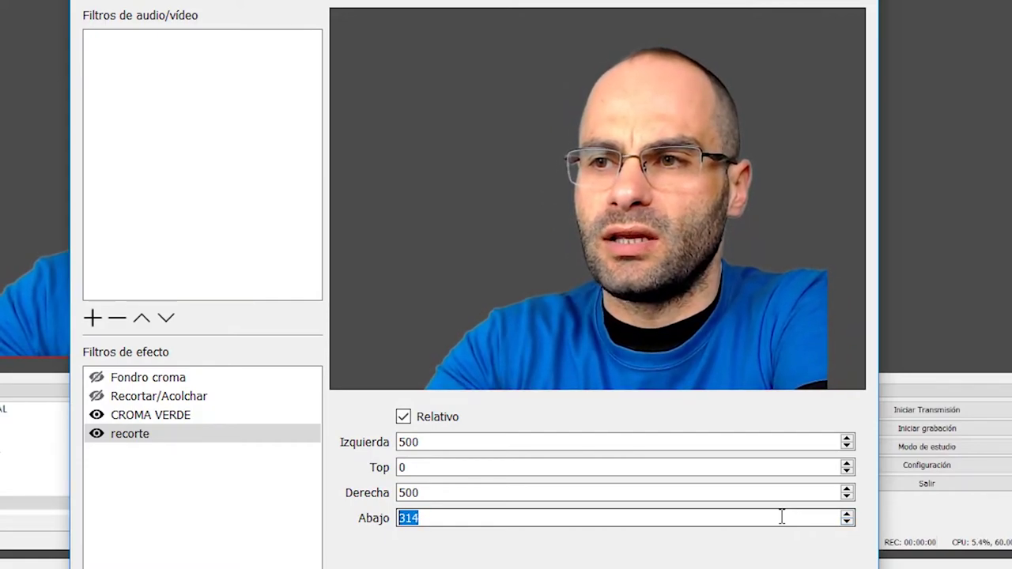
pyautogui.scroll(8, 781, 517)
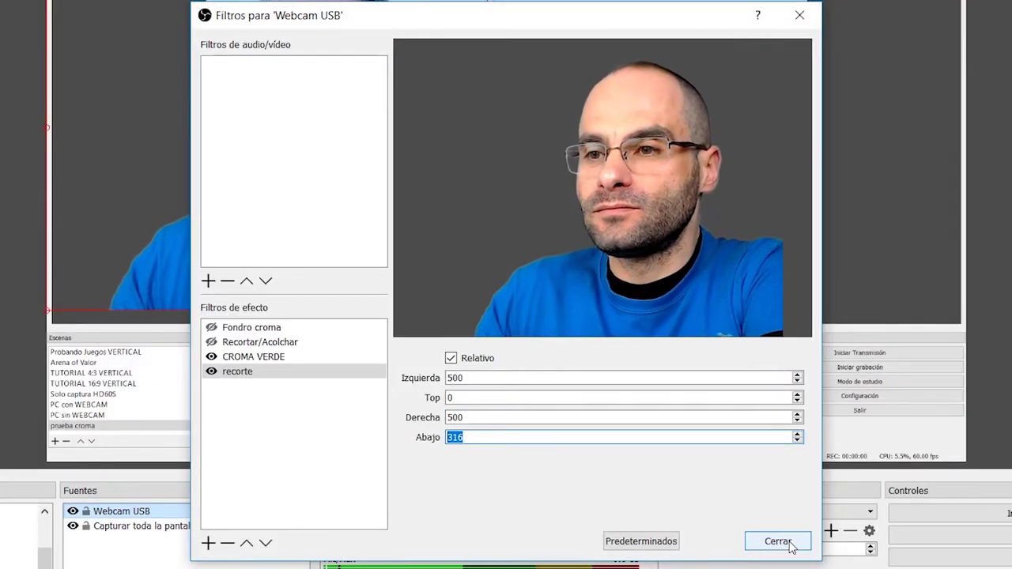
pyautogui.click(778, 541)
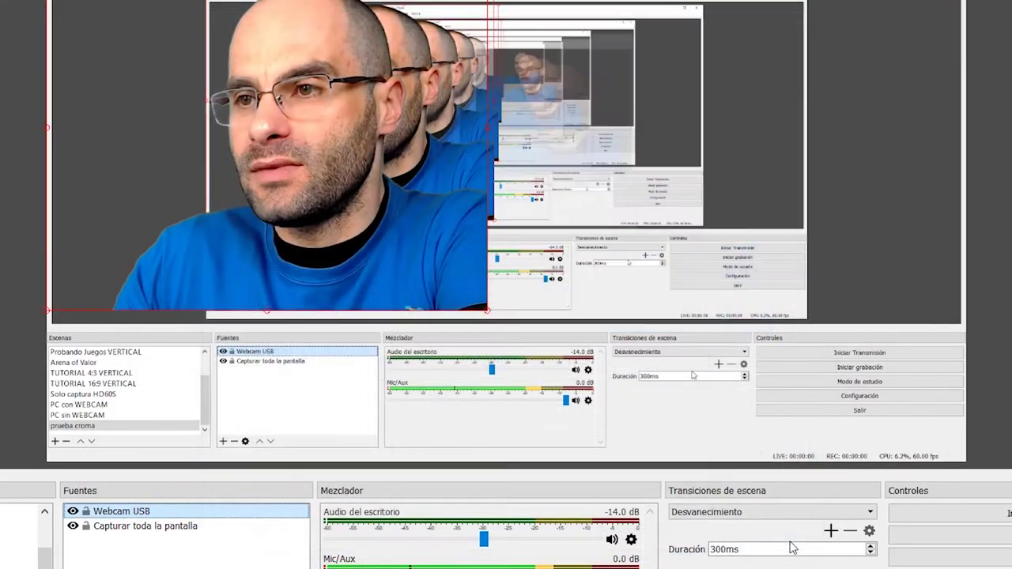
# - Move the cropped webcam image into the canvas's bottom-right corner, shrink it to about half its size, and deselect it
pyautogui.moveTo(397, 186); pyautogui.dragTo(739, 293)
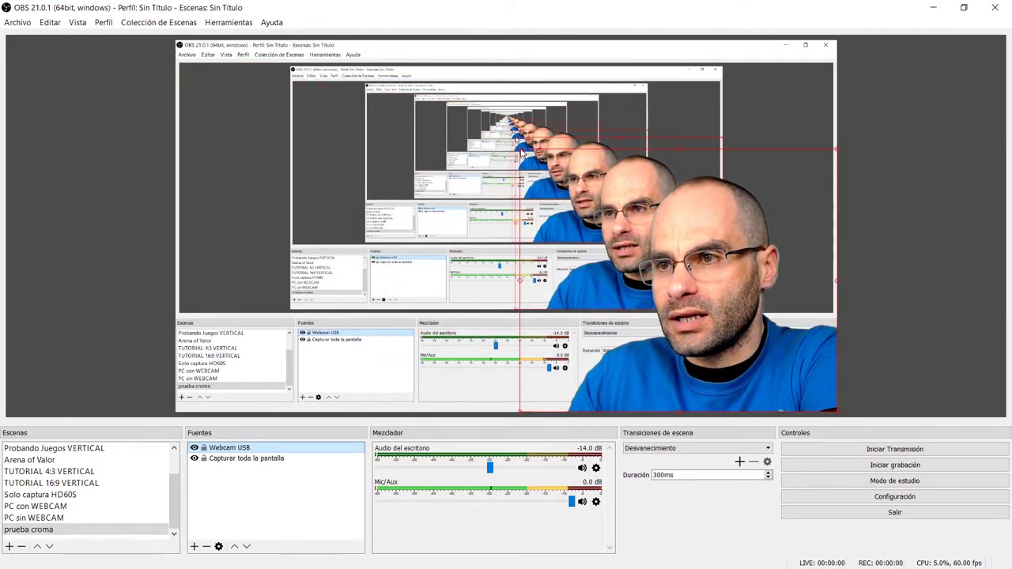
pyautogui.moveTo(521, 152); pyautogui.dragTo(726, 289)
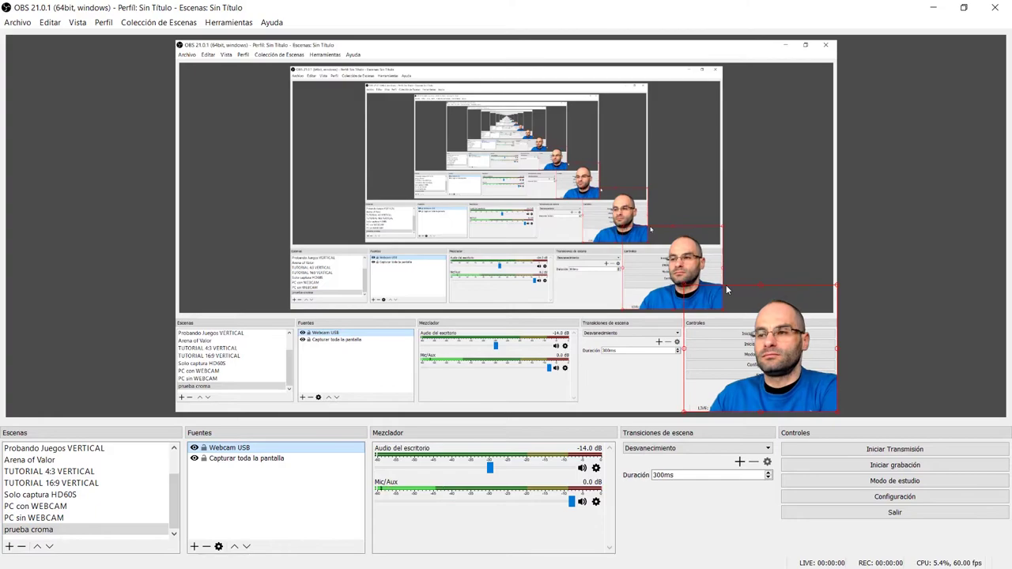
pyautogui.click(904, 201)
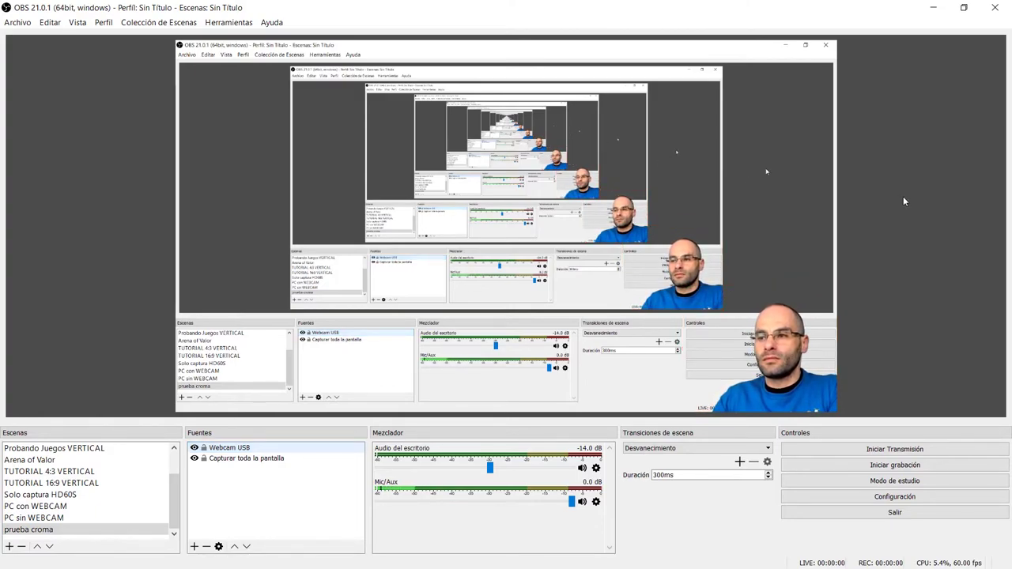